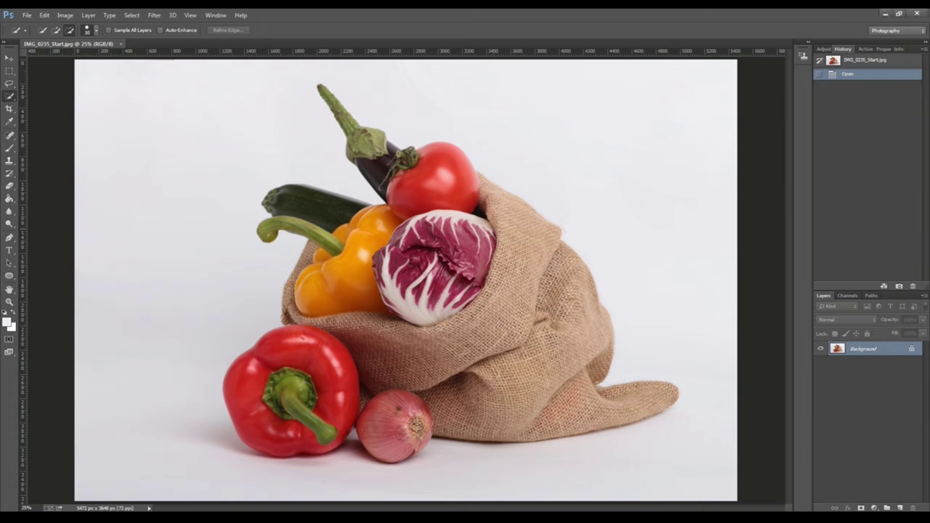
key(i)
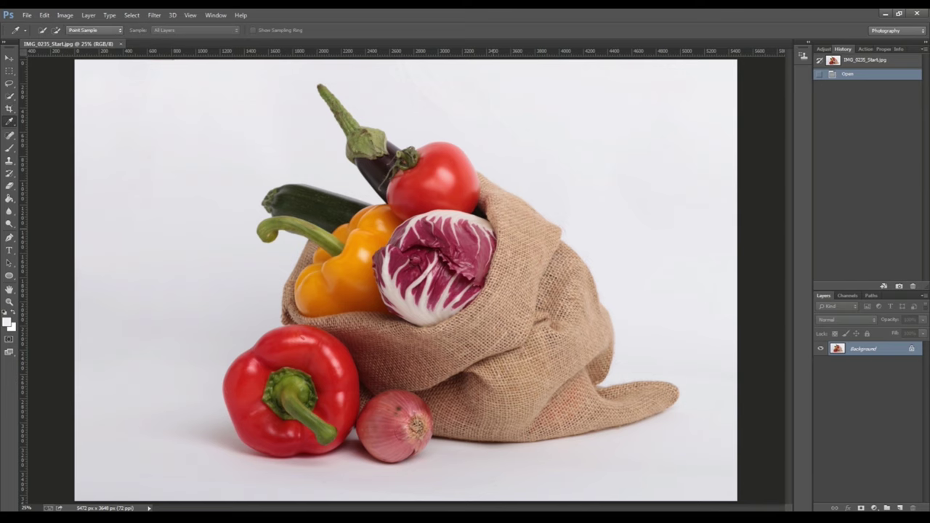
Step: Open Curves, pick the white-point eyedropper and preview white clipping with Alt, keeping the curve at Default
key(ctrl+m)
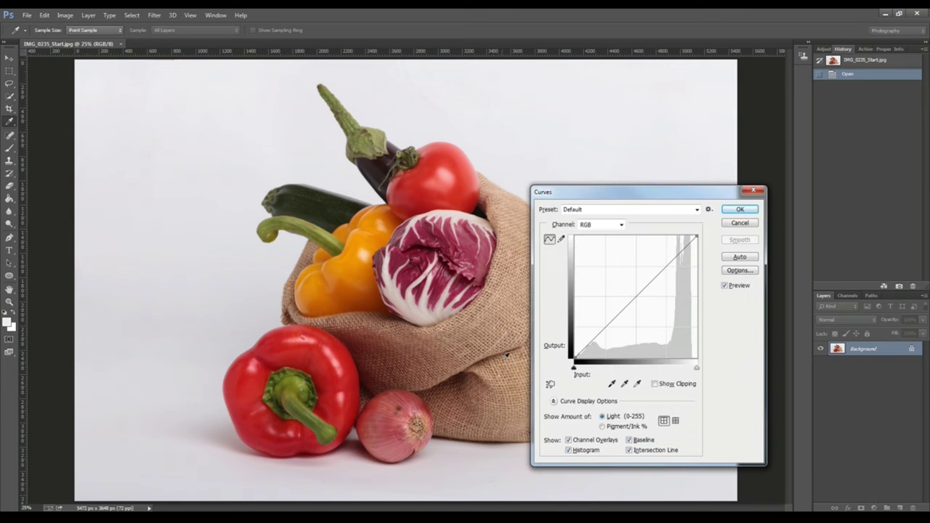
click(638, 385)
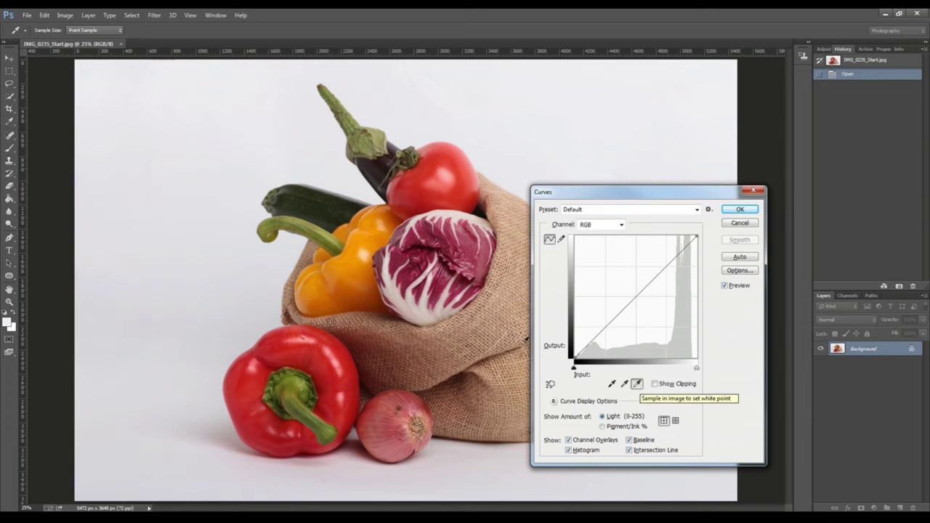
key(alt)
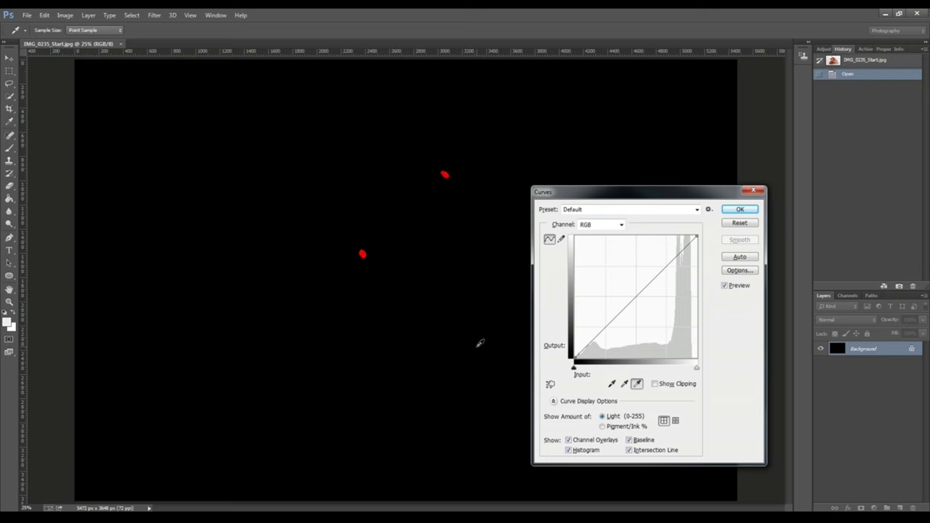
key(alt)
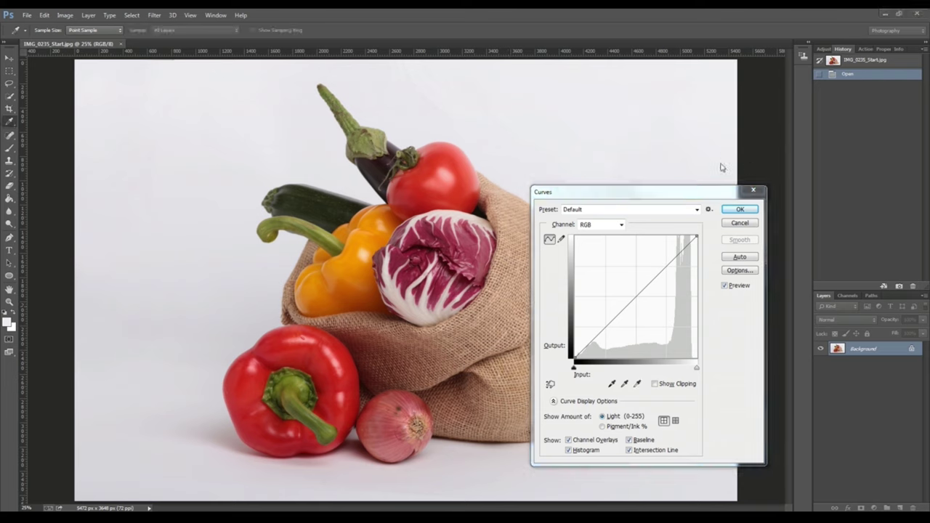
Step: Cancel Curves and Quick Select the grey background left of, below and above-right of the vegetables
click(753, 190)
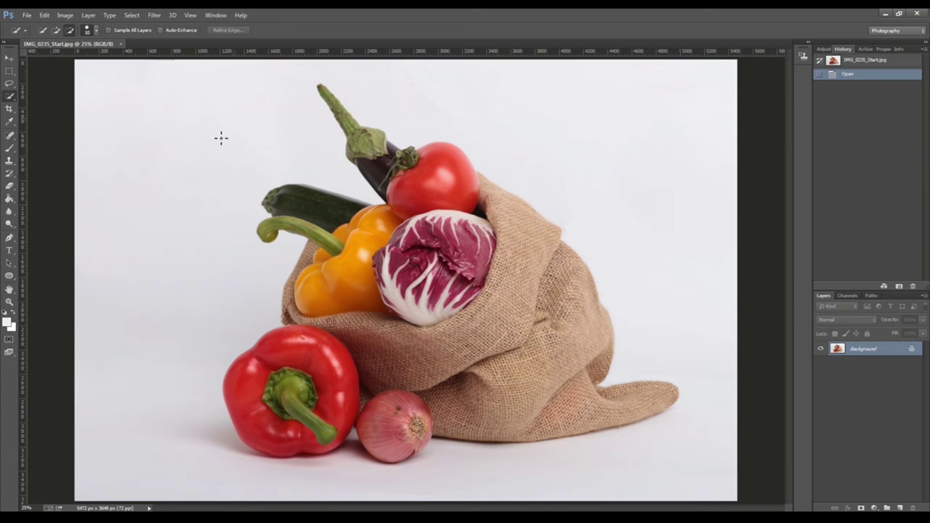
drag(221, 138, 185, 190)
mouse_move(182, 263)
mouse_down()
mouse_move(157, 337)
mouse_move(160, 402)
mouse_up()
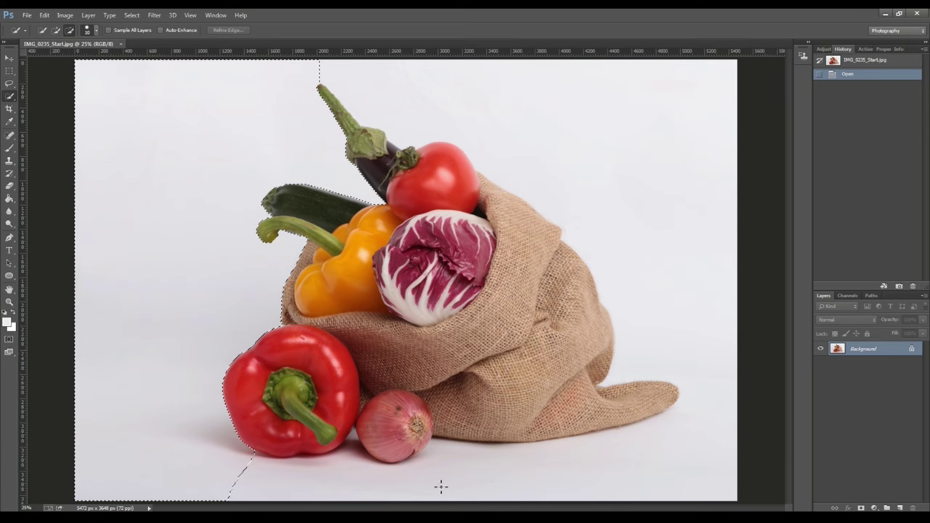
mouse_move(441, 486)
mouse_down()
mouse_move(578, 479)
mouse_move(674, 457)
mouse_move(705, 426)
mouse_move(709, 366)
mouse_up()
mouse_move(669, 263)
mouse_down()
mouse_move(529, 100)
mouse_move(495, 86)
mouse_up()
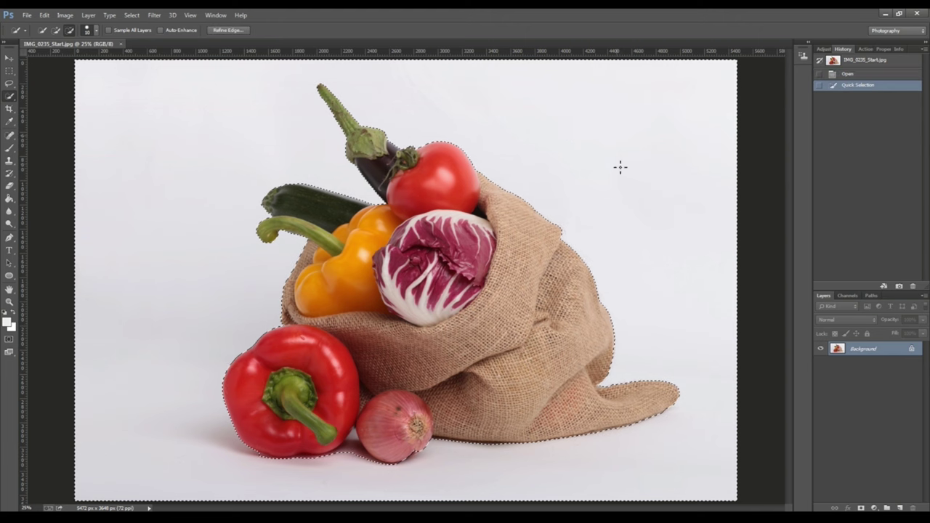
Step: Set the selected background as the Curves white point, apply it, and deselect
key(ctrl+m)
click(636, 383)
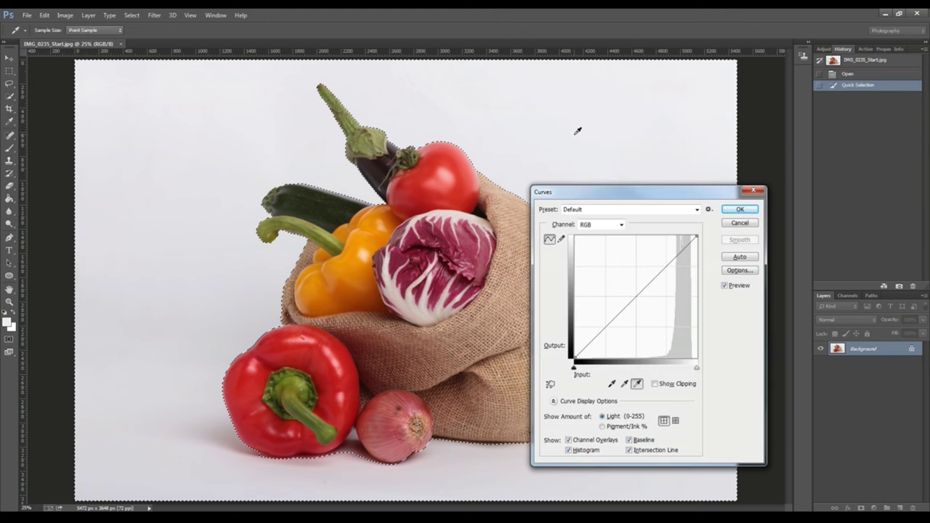
click(577, 130)
click(738, 210)
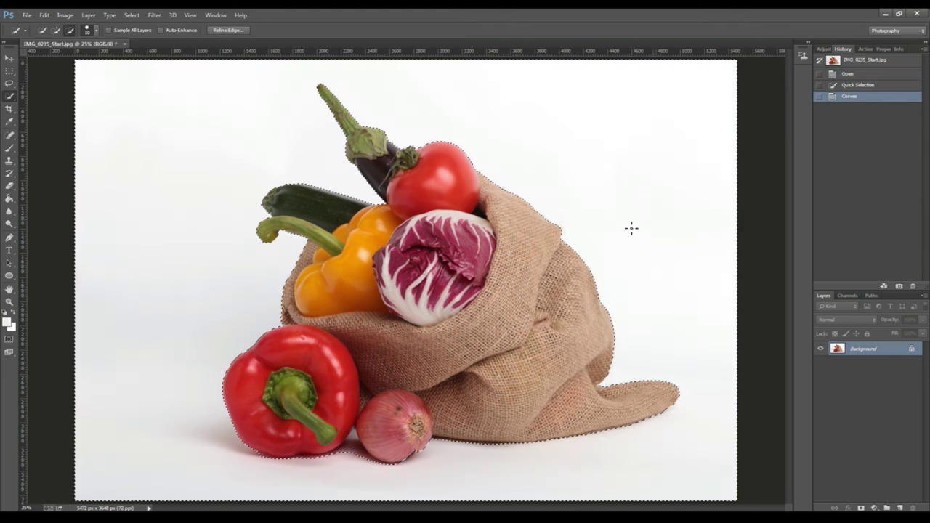
key(ctrl+d)
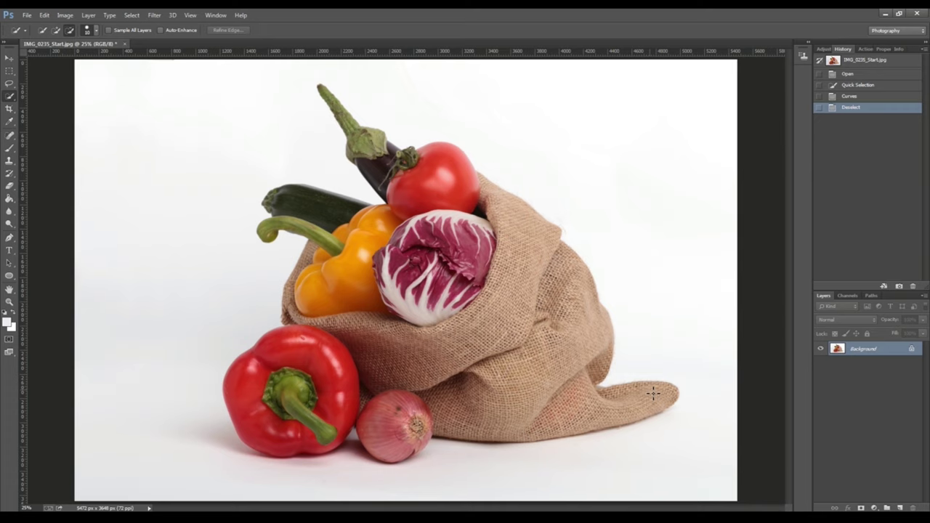
scroll(423, 483, up, 5)
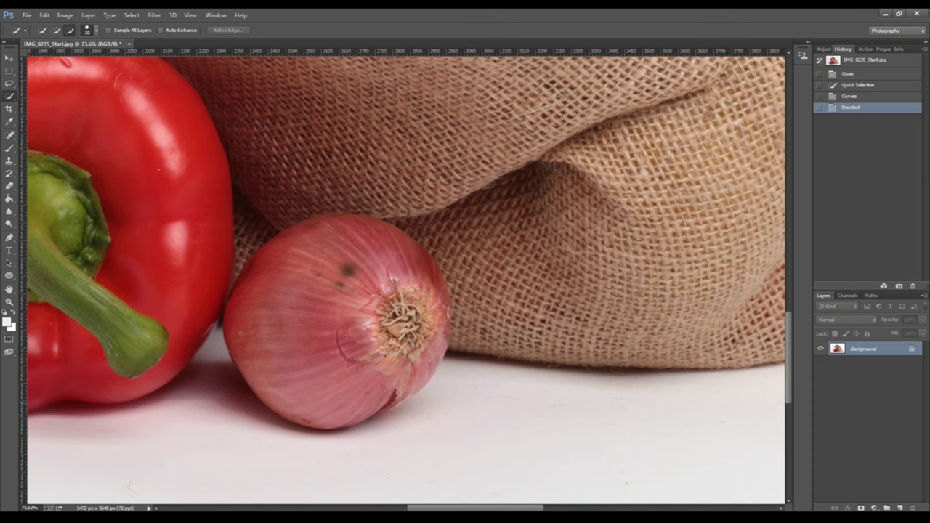
scroll(339, 414, down, 5)
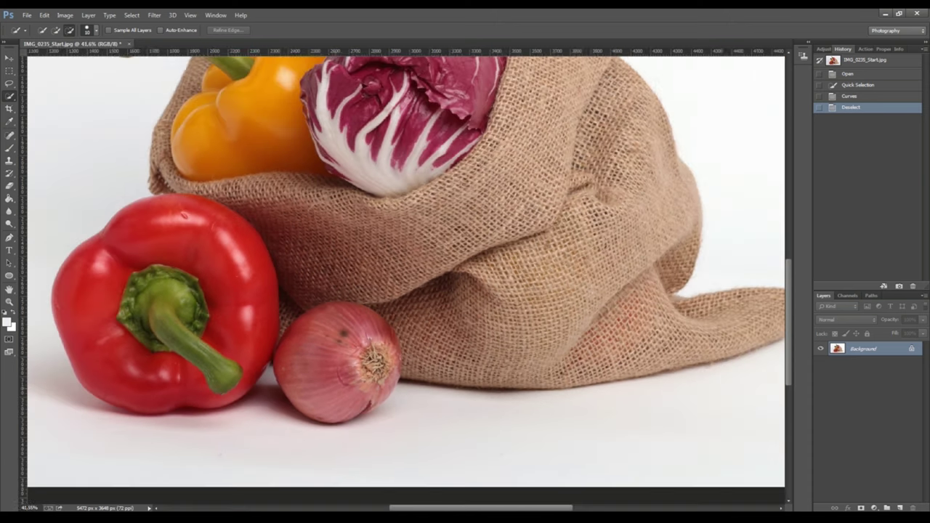
scroll(442, 375, down, 1)
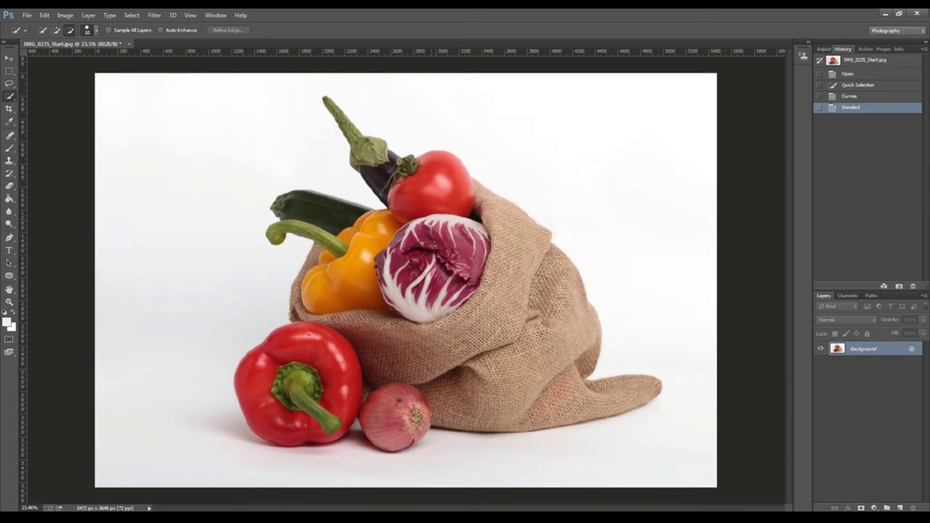
Step: Switch to the Brush tool and revert the photo to its Open state in History
key(b)
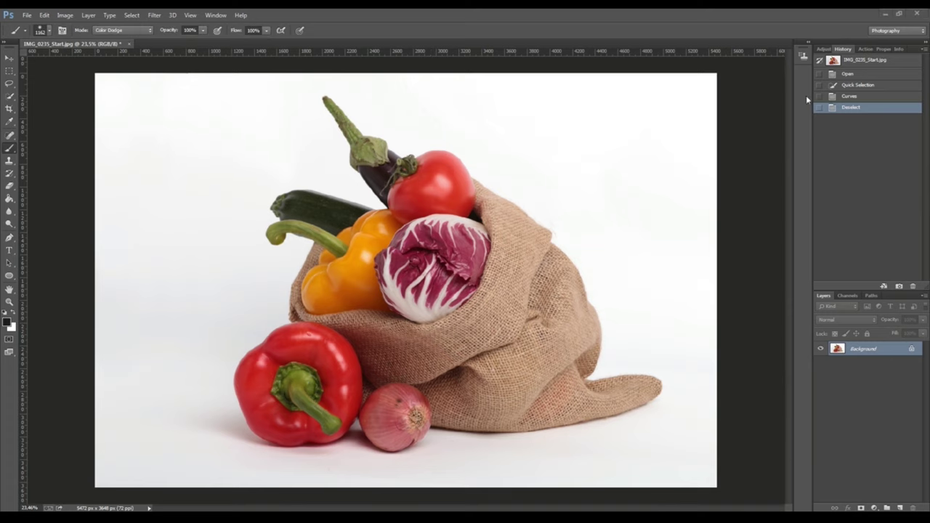
click(860, 75)
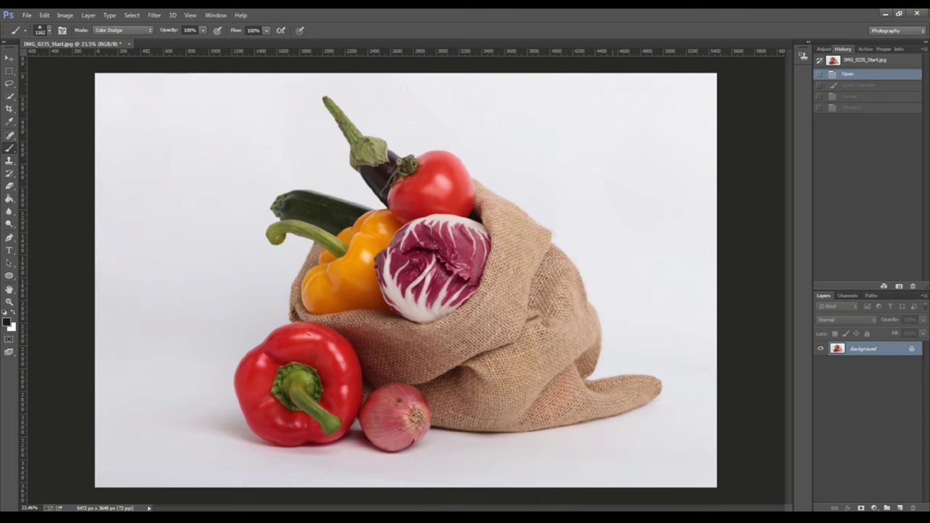
Step: Add Layer 1 in Color Dodge blend mode and set the foreground to dark grey (RGB 28, 28, 28)
click(899, 507)
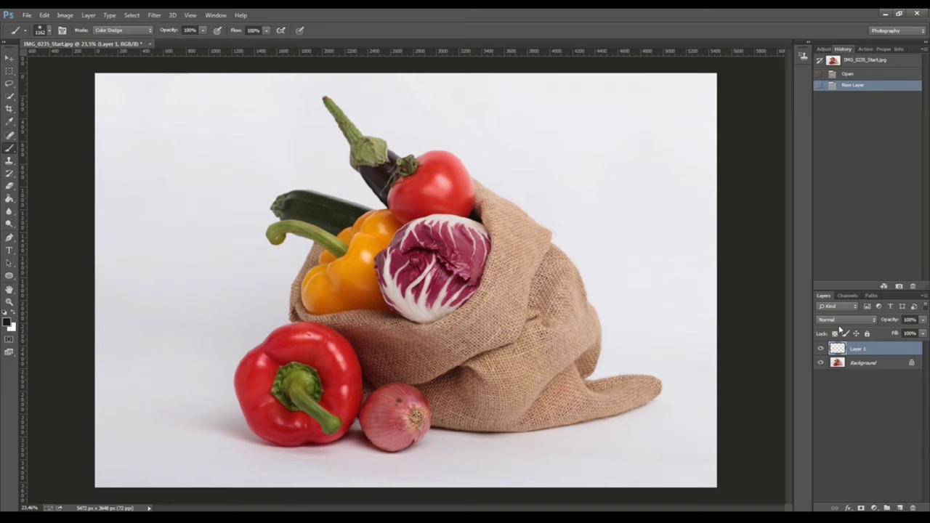
click(836, 320)
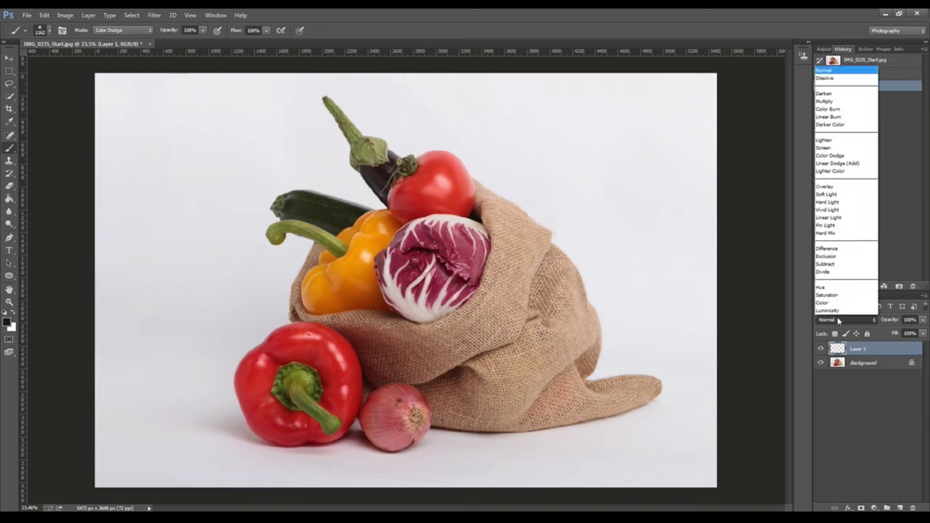
click(836, 156)
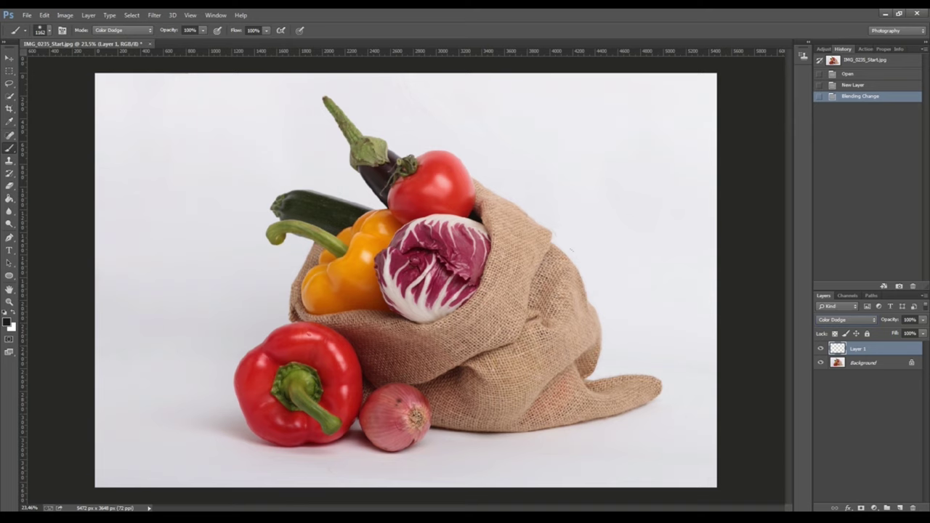
click(8, 323)
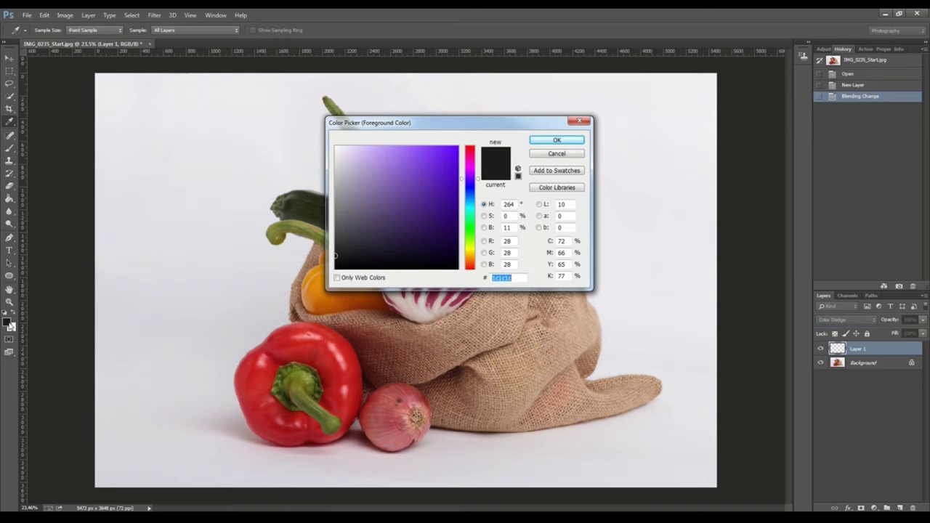
click(544, 141)
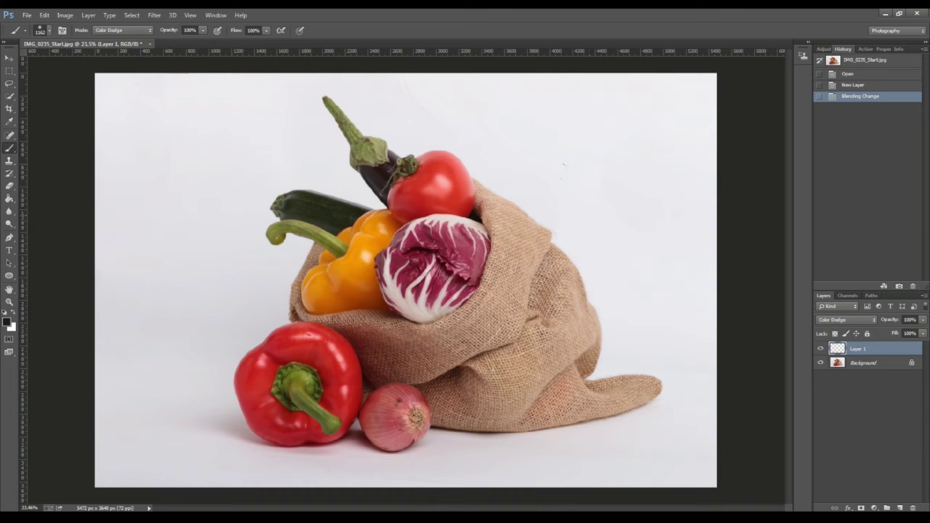
Step: Paint dark grey strokes on Layer 1 over the left, upper-right, right-of-sack and floor backdrop until white
mouse_move(530, 163)
mouse_down()
mouse_move(578, 214)
mouse_move(437, 79)
mouse_move(363, 102)
mouse_move(291, 109)
mouse_move(240, 181)
mouse_up()
mouse_move(283, 156)
mouse_down()
mouse_move(240, 240)
mouse_move(217, 218)
mouse_move(240, 290)
mouse_up()
drag(320, 306, 257, 192)
mouse_move(283, 312)
mouse_down()
mouse_move(218, 341)
mouse_move(203, 371)
mouse_up()
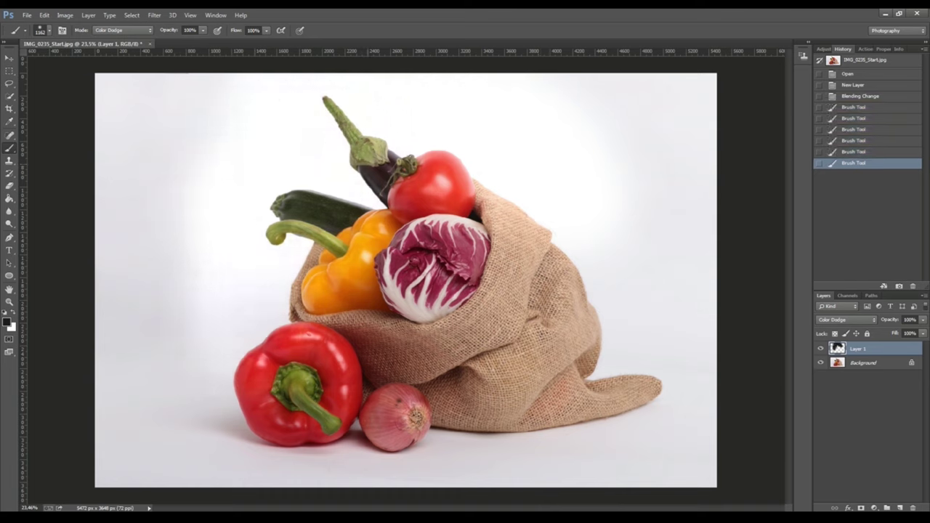
mouse_move(240, 312)
mouse_down()
mouse_move(175, 407)
mouse_move(211, 472)
mouse_move(254, 450)
mouse_move(327, 465)
mouse_move(472, 436)
mouse_up()
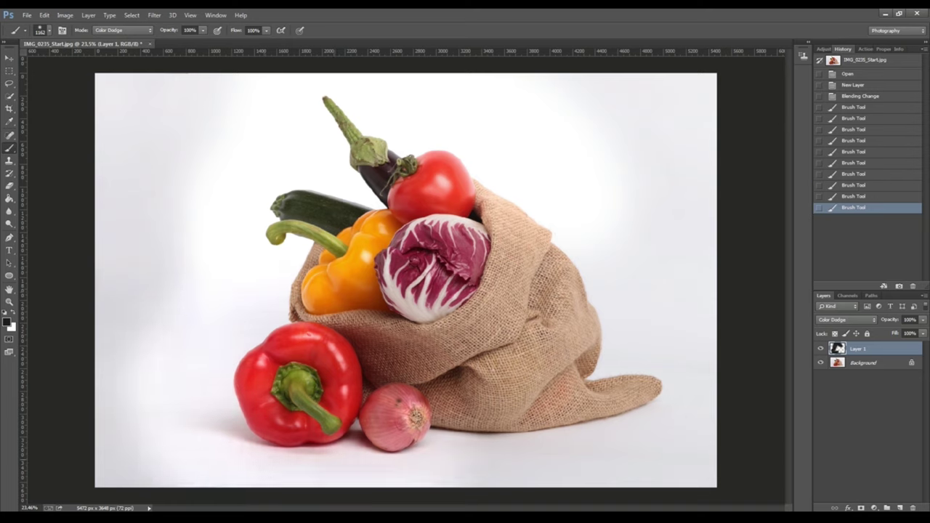
mouse_move(436, 465)
mouse_down()
mouse_move(618, 429)
mouse_move(668, 407)
mouse_move(698, 363)
mouse_move(690, 320)
mouse_up()
drag(594, 281, 682, 364)
mouse_move(675, 298)
mouse_down()
mouse_move(590, 218)
mouse_move(653, 167)
mouse_up()
drag(682, 262, 654, 80)
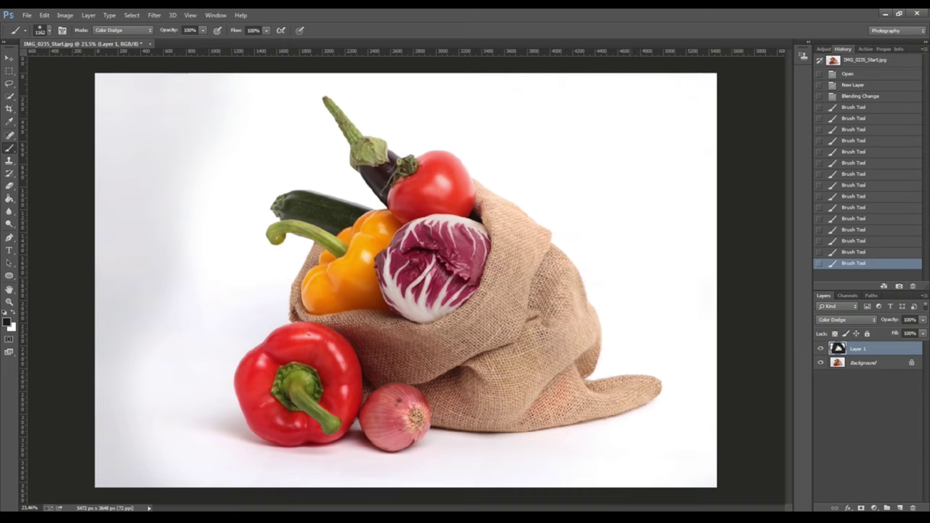
mouse_move(218, 79)
mouse_down()
mouse_move(130, 240)
mouse_move(131, 483)
mouse_up()
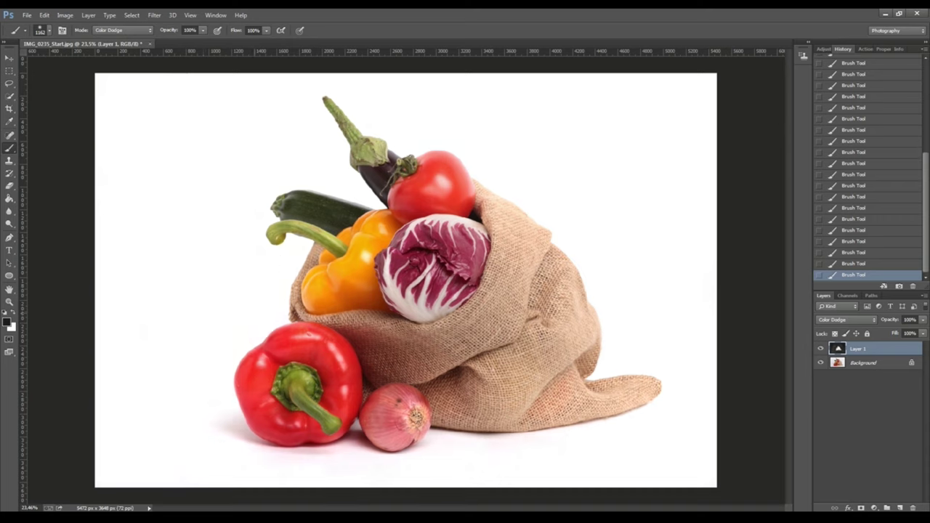
drag(584, 204, 565, 149)
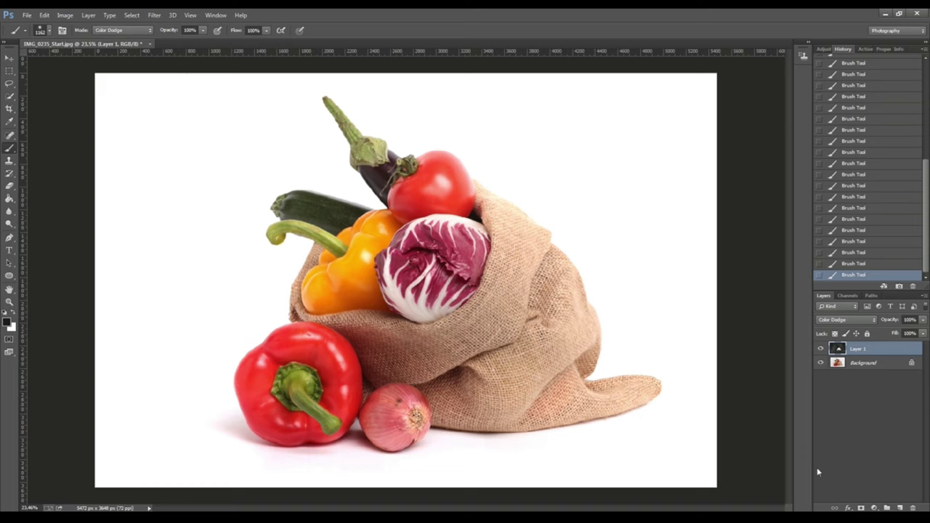
Step: Add a Curves 1 adjustment layer above Layer 1 and briefly preview white-point clipping
click(874, 507)
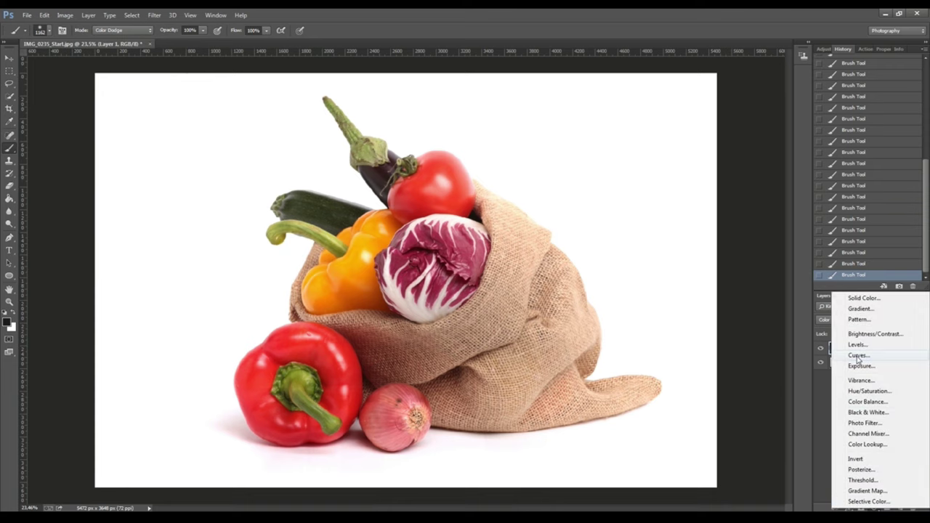
click(858, 355)
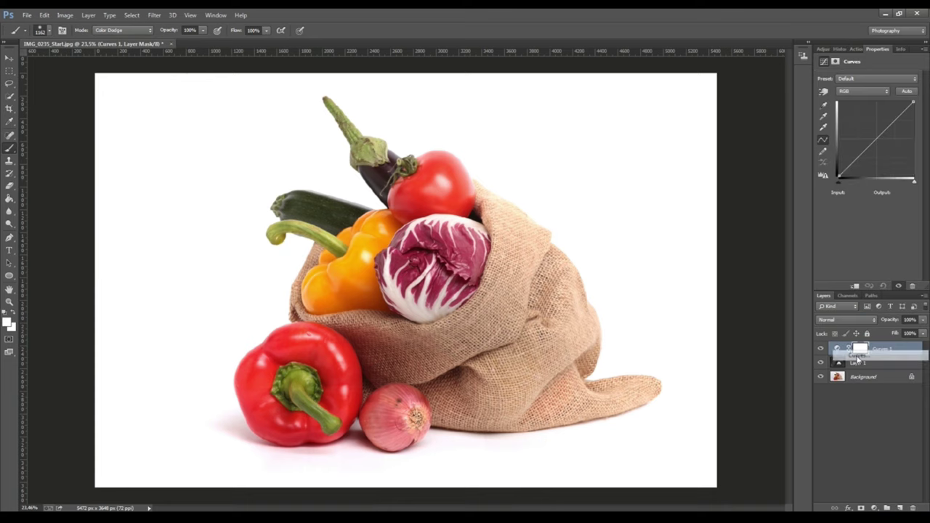
click(823, 127)
click(639, 227)
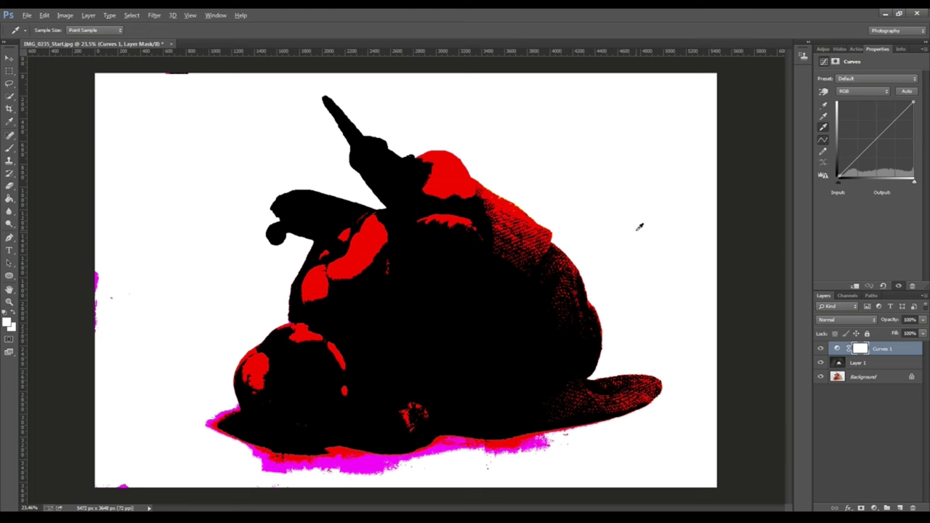
key(ctrl+z)
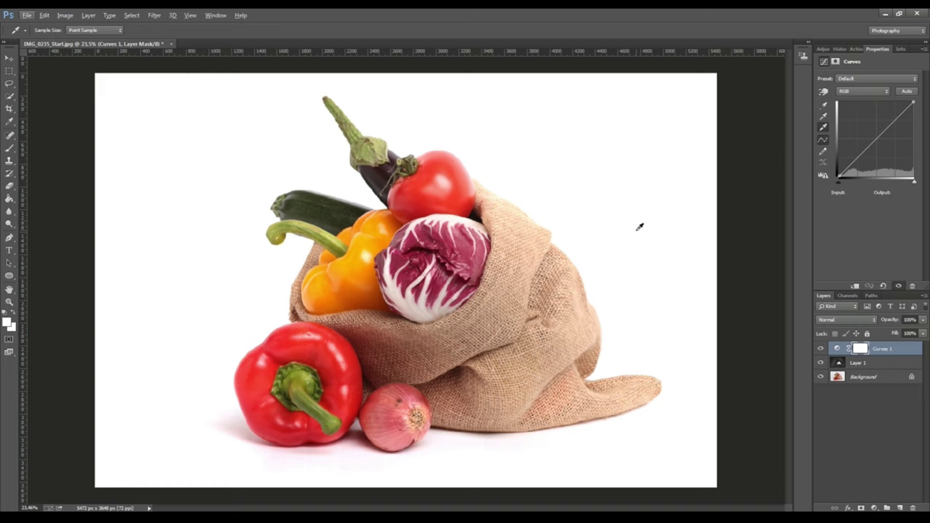
Step: Show the History panel and toggle Layer 1's visibility repeatedly to compare grey and white backdrops
click(843, 48)
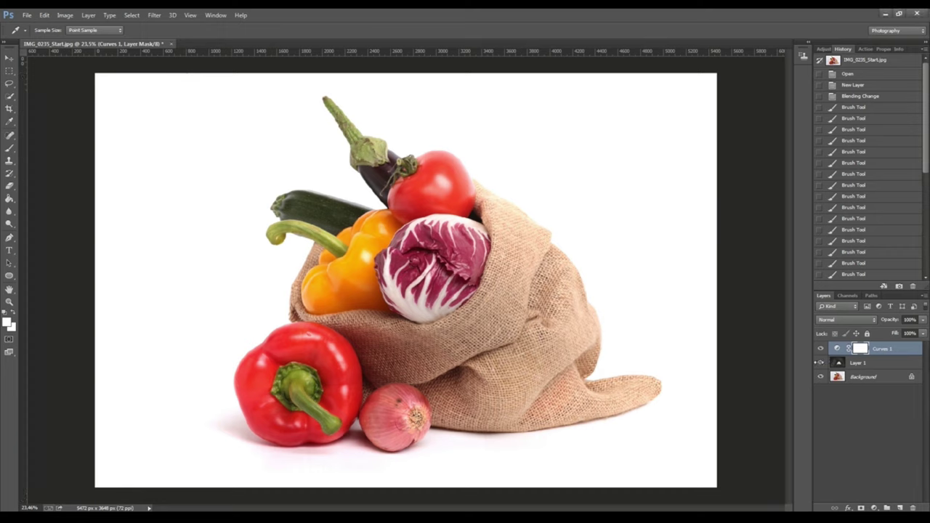
click(820, 362)
click(820, 363)
click(820, 362)
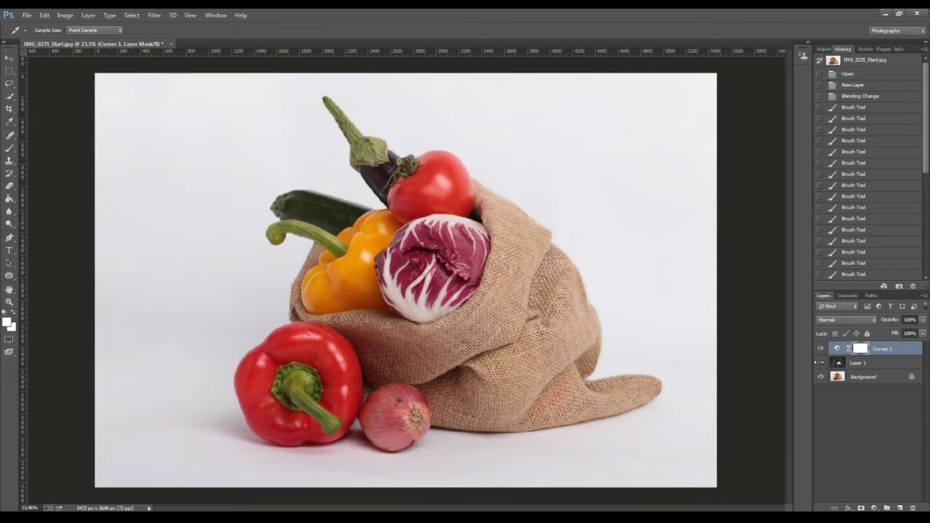
click(820, 363)
click(820, 362)
click(820, 363)
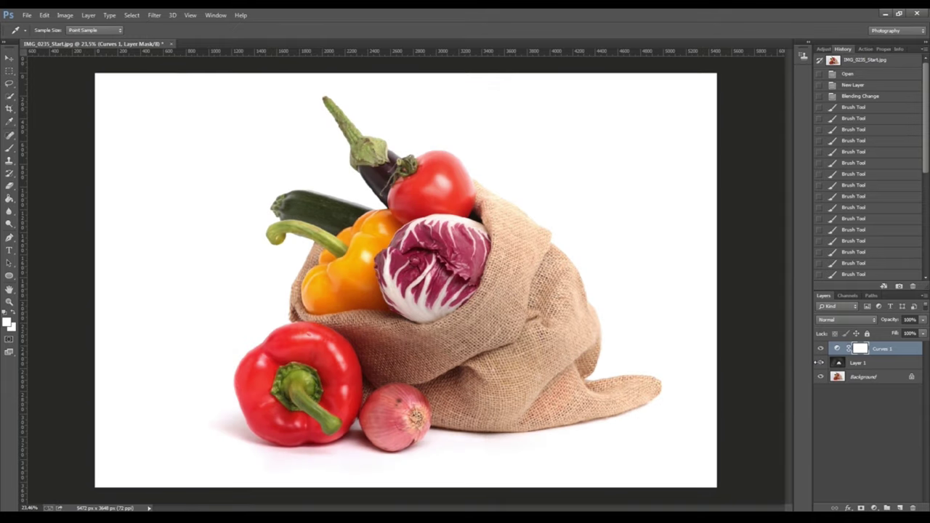
click(820, 363)
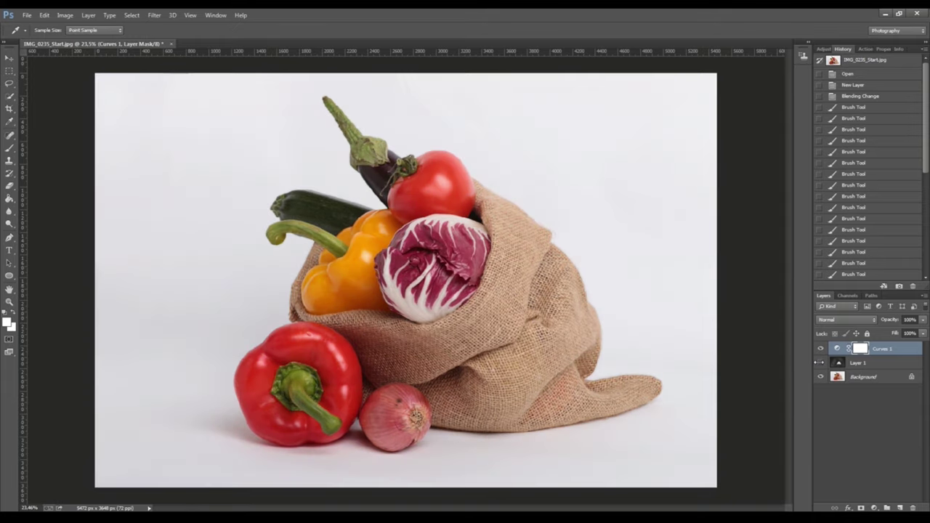
click(820, 362)
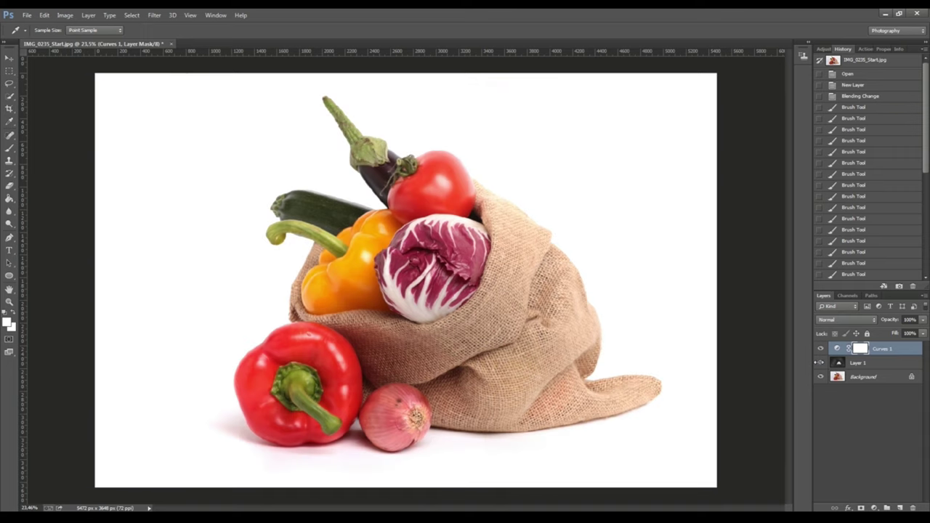